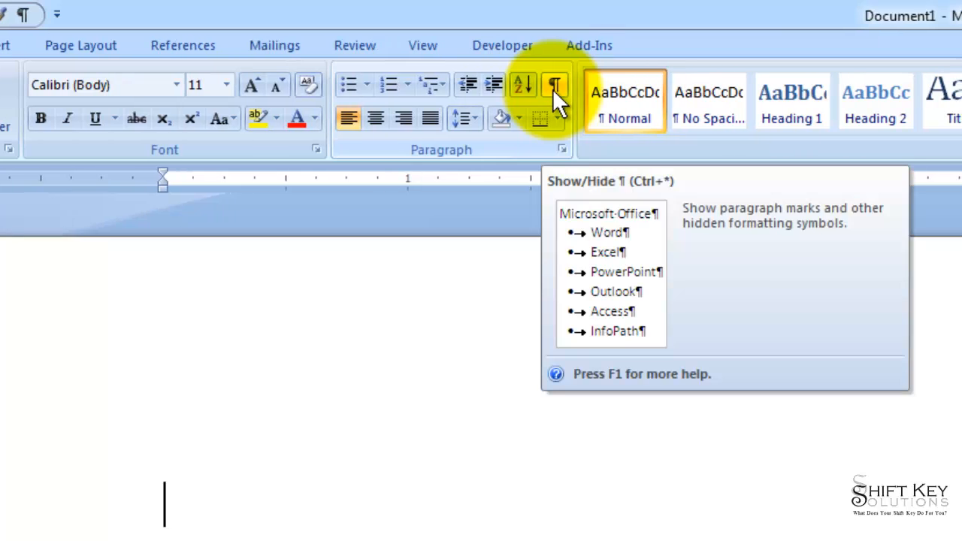
# Step: Display the paragraph marks and hidden formatting symbols, and set the line spacing to 1.5
pyautogui.click(554, 86)
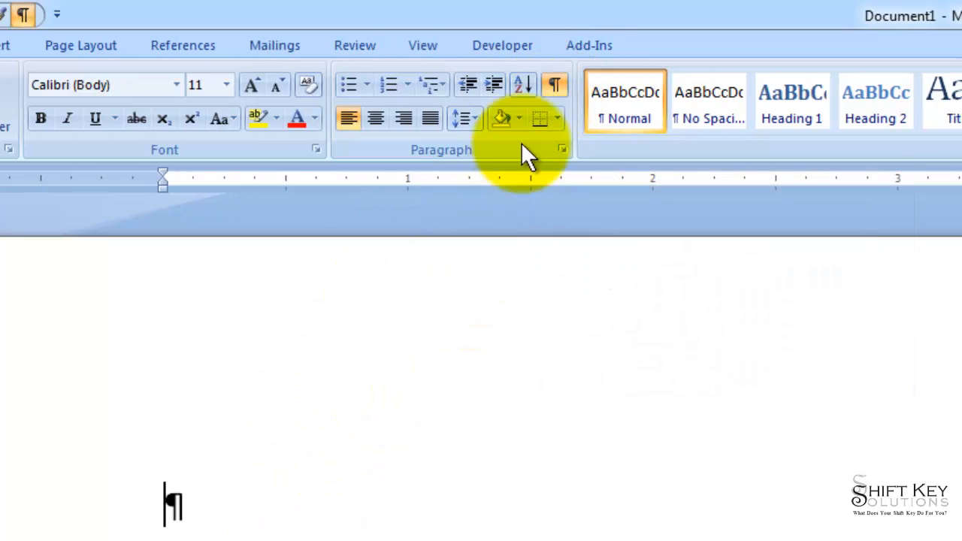
pyautogui.click(553, 87)
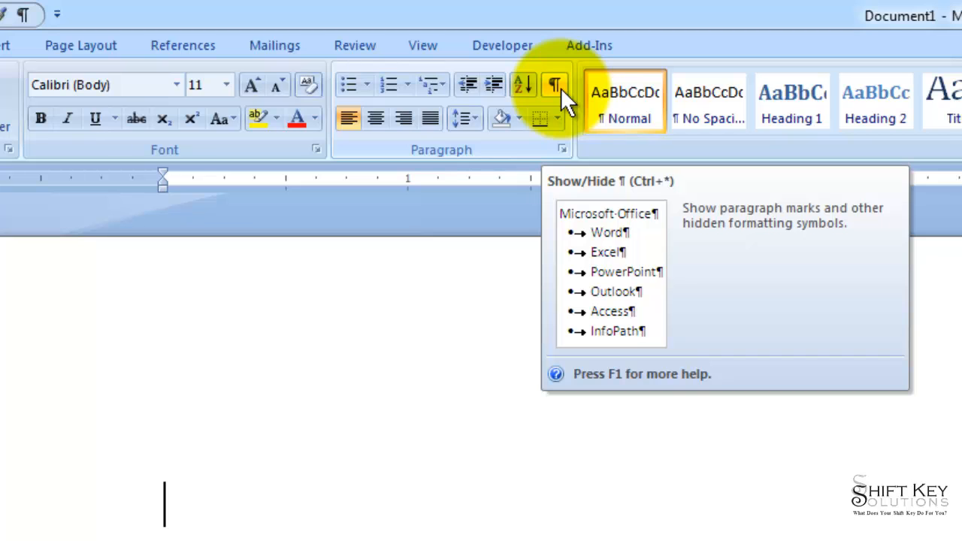
pyautogui.click(561, 88)
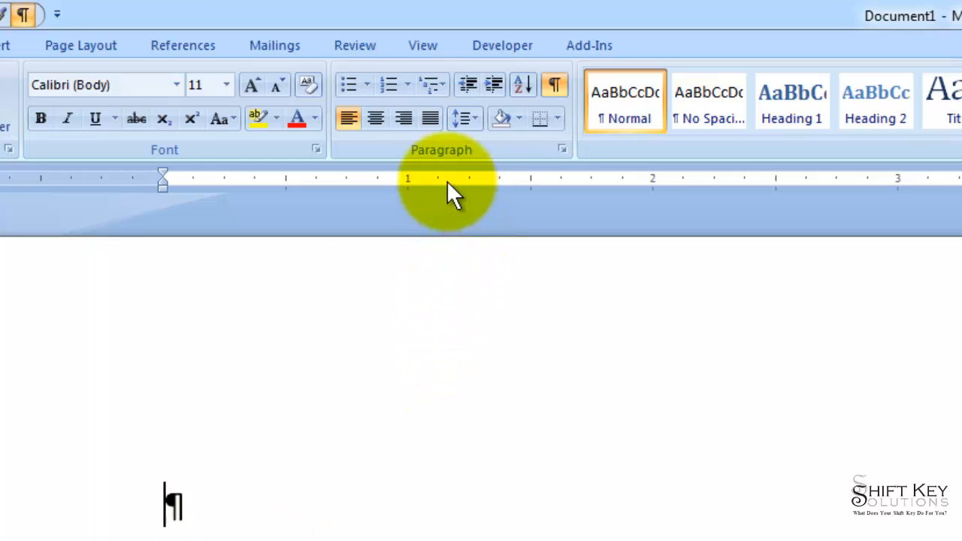
pyautogui.click(467, 119)
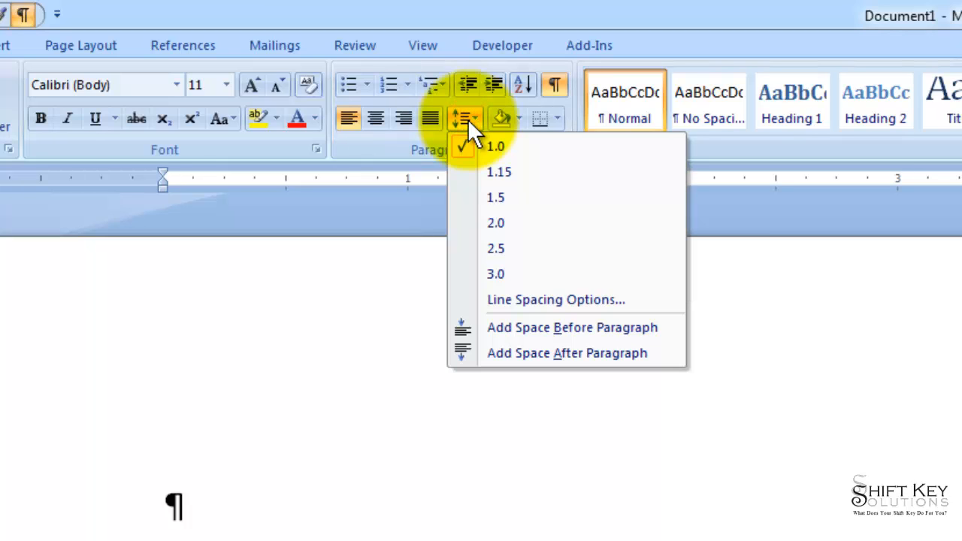
pyautogui.click(554, 198)
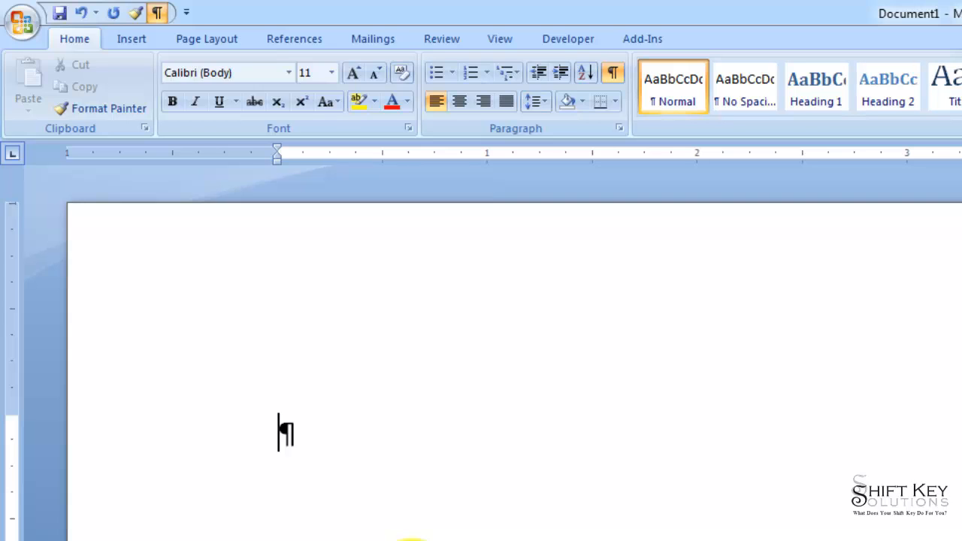
# Step: Enter "Sacramento Public Library" as the first line of the letter and convert it to uppercase
pyautogui.write('Sacramento Public Library')
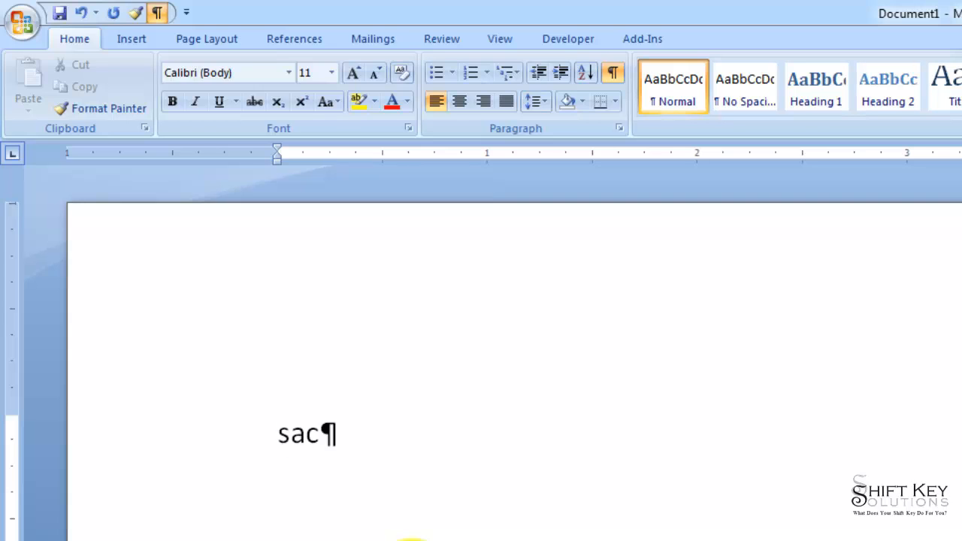
pyautogui.press('Return')
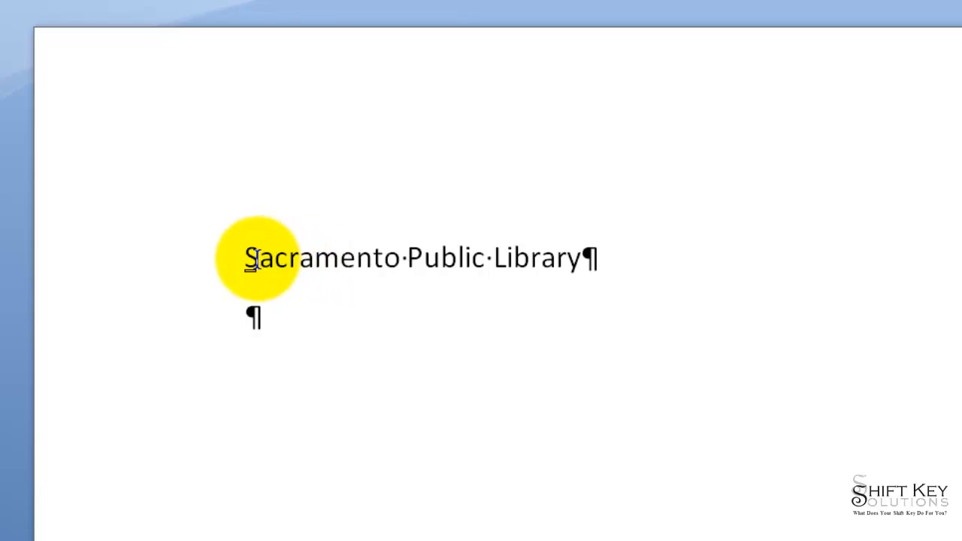
pyautogui.moveTo(258, 258); pyautogui.dragTo(551, 260)
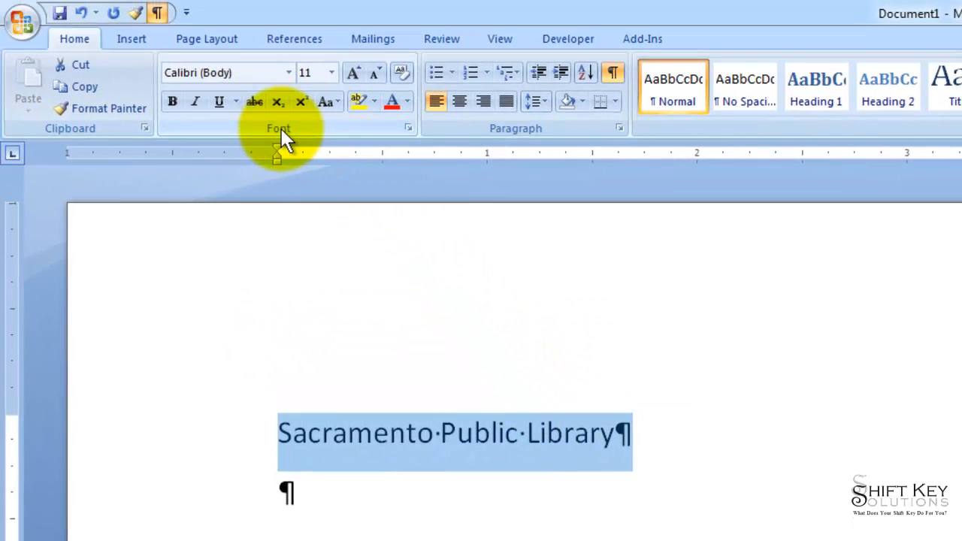
pyautogui.click(326, 103)
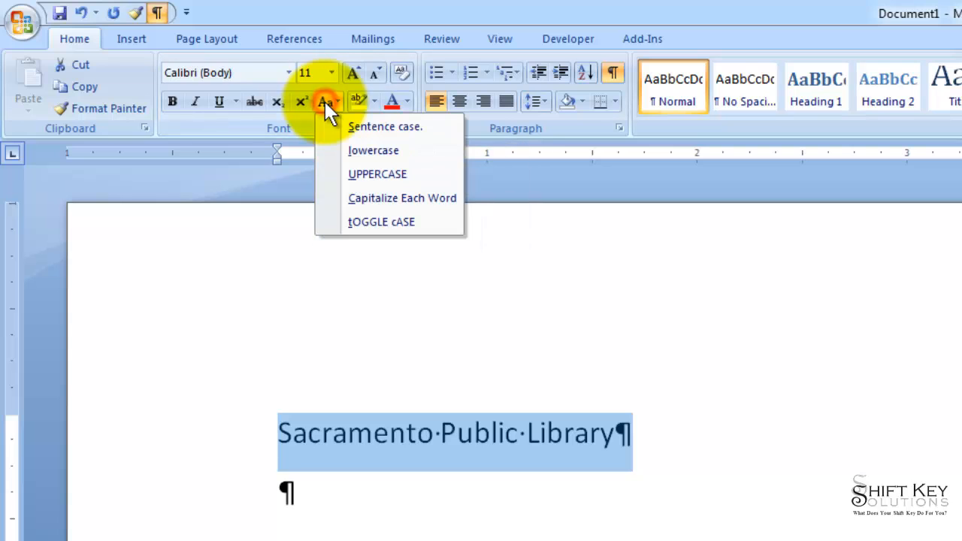
pyautogui.click(405, 180)
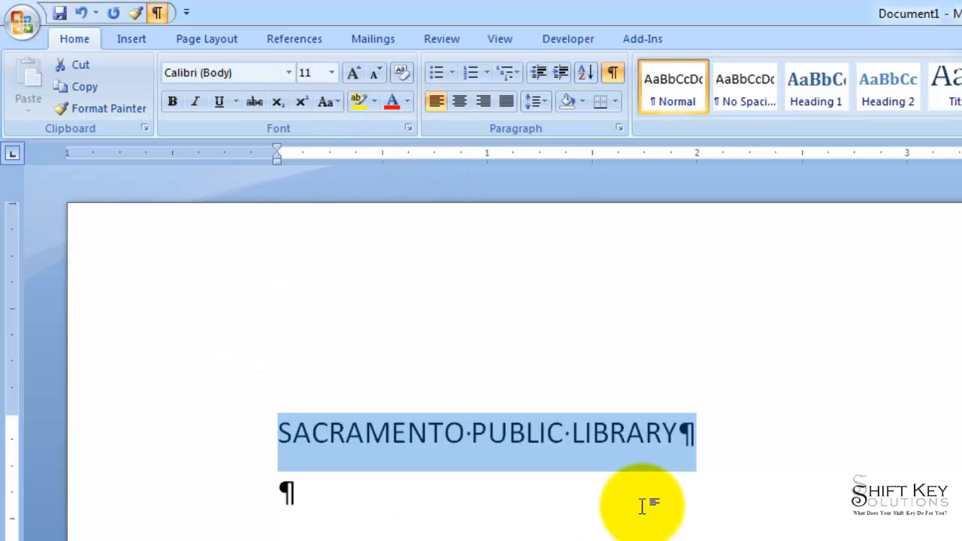
# Step: Below the library name, enter its street address and its city, state and ZIP code on separate lines, followed by a blank line
pyautogui.click(518, 501)
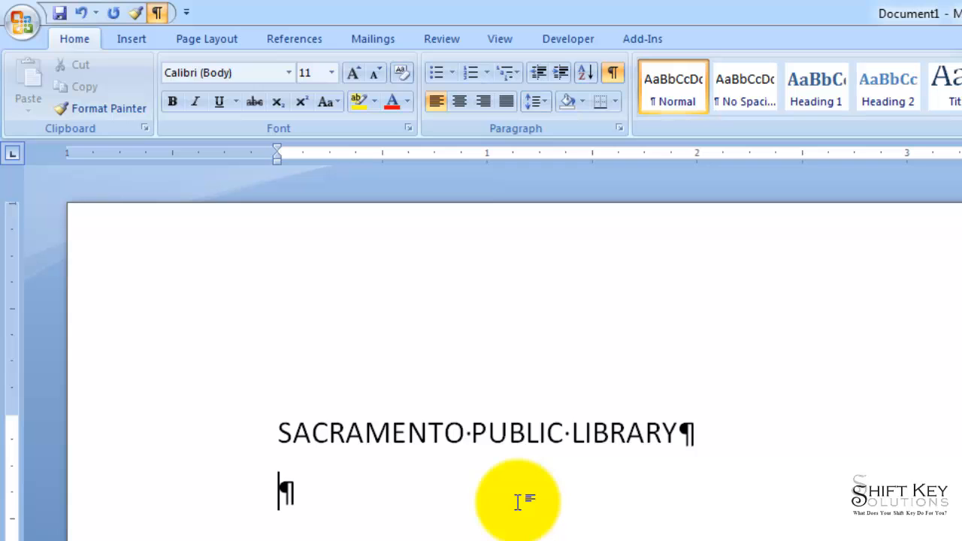
pyautogui.write('1164 J Street')
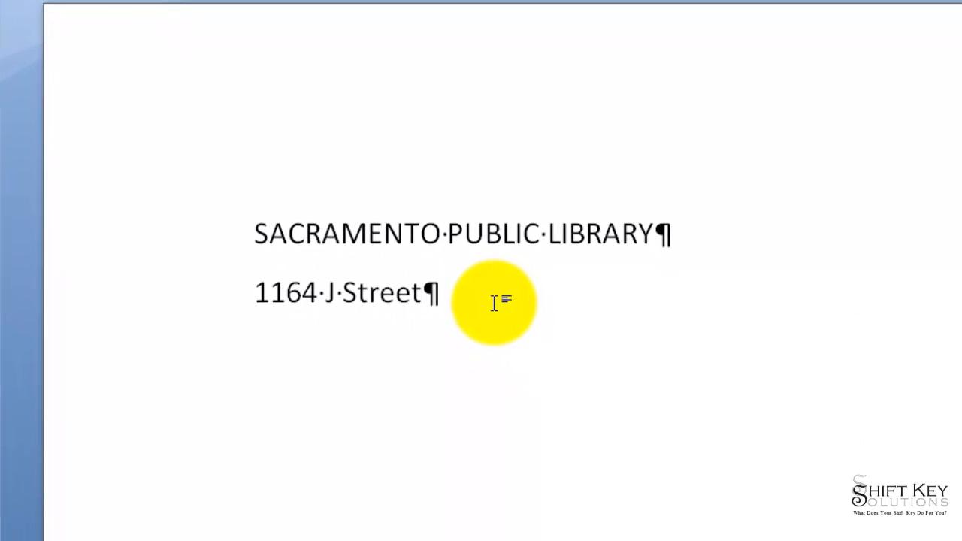
pyautogui.press('Return')
pyautogui.write('Sacramento, CA 95556')
pyautogui.press('Return')
pyautogui.press('Return')
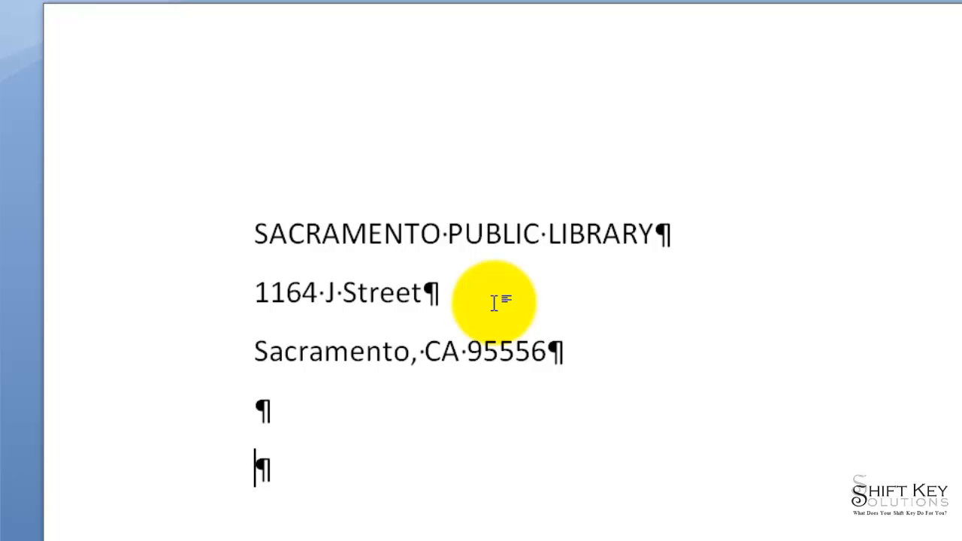
# Step: Enter the date "May 6, 2013" and leave two blank lines below it
pyautogui.write('May')
pyautogui.press('Return')
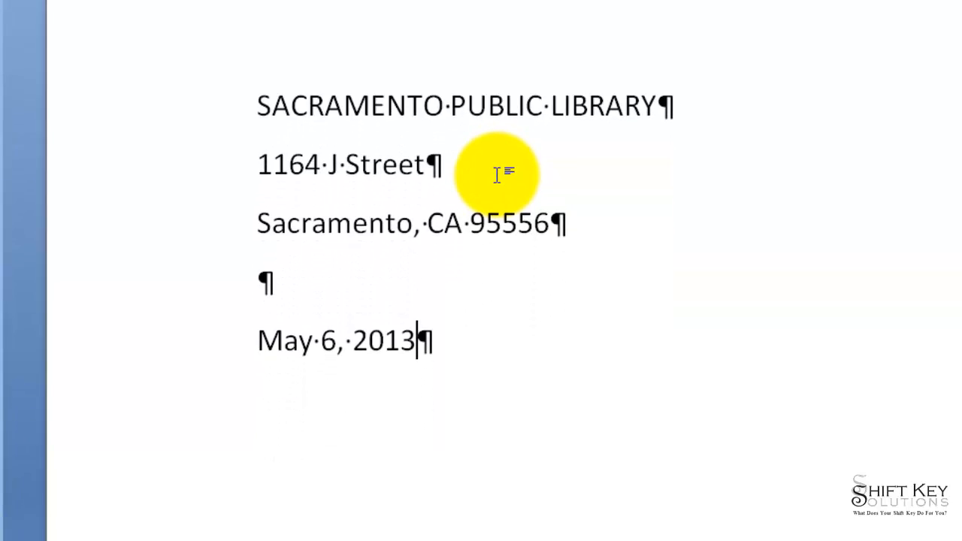
pyautogui.press('Return')
pyautogui.press('Return')
pyautogui.press('Return')
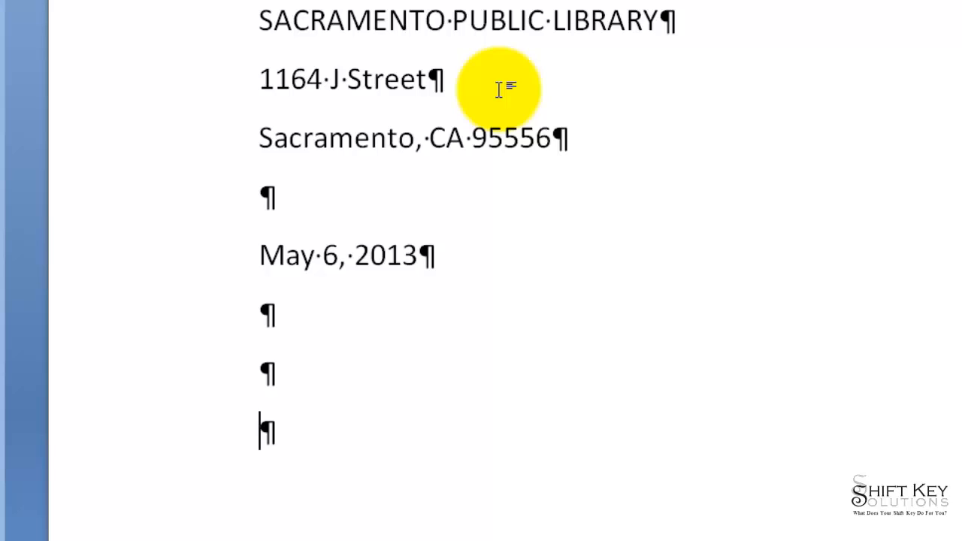
# Step: Enter the recipient block on separate lines: title and full name, "Sacramento Community College", street address, and city, state and ZIP code
pyautogui.write('Dr. Michelle Bollinger')
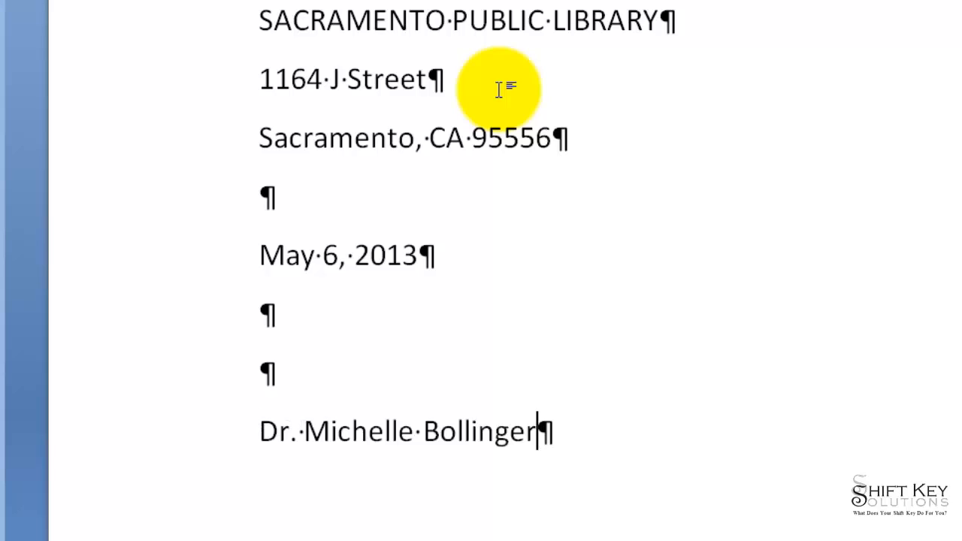
pyautogui.press('Return')
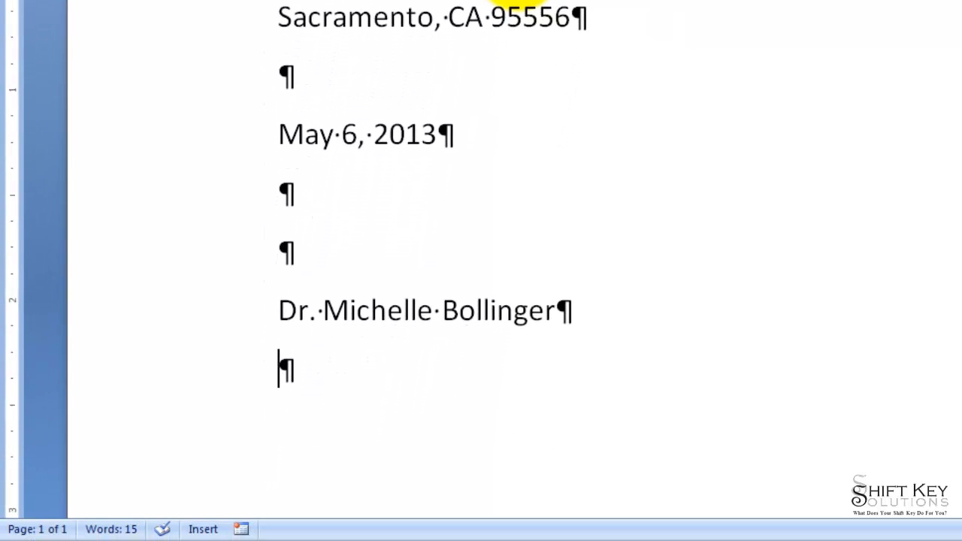
pyautogui.write('Sacramento Community College')
pyautogui.press('Return')
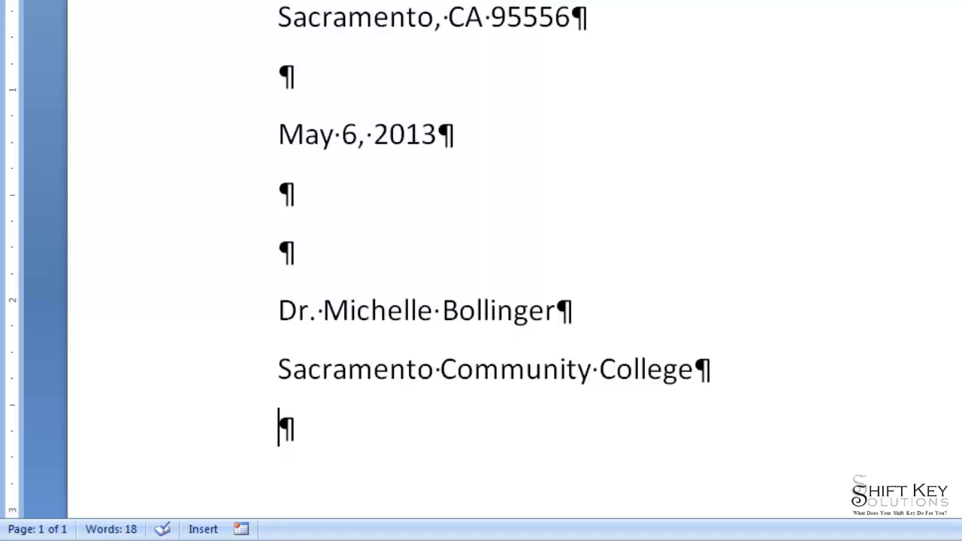
pyautogui.scroll(-2, 864, 133)
pyautogui.write('5 C')
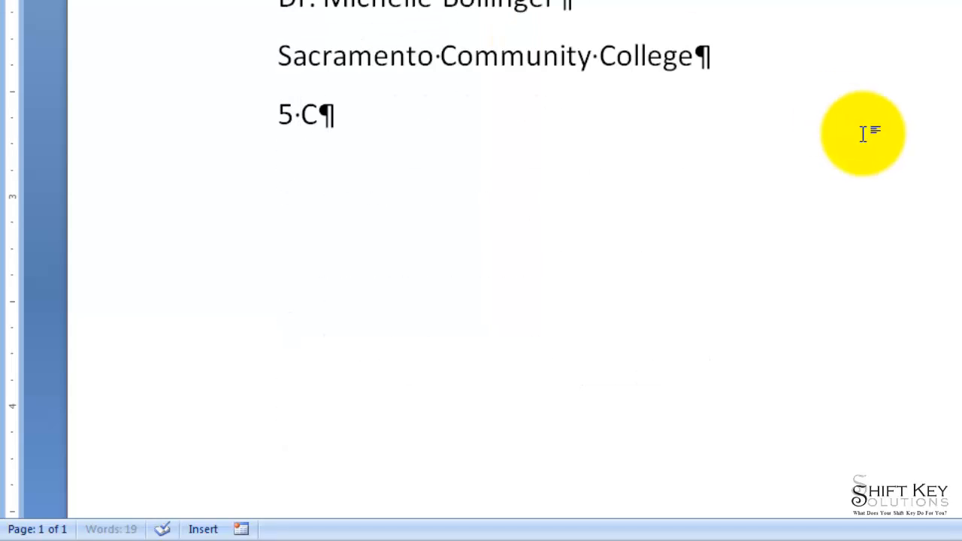
pyautogui.write('ollege Drive')
pyautogui.press('Return')
pyautogui.write('Sacramento, CA 95556')
pyautogui.press('Return')
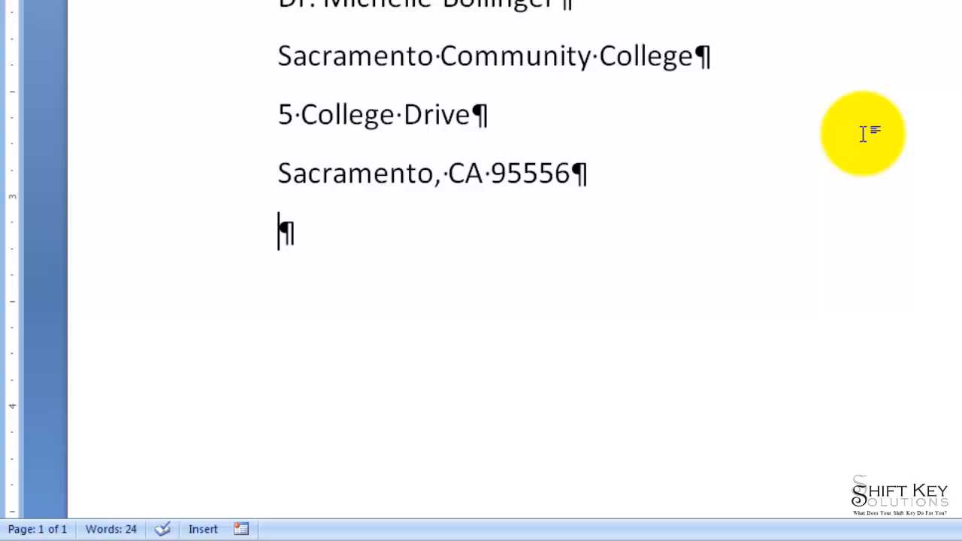
# Step: Add a "Dear" salutation with the recipient's title and last name, then the line "Subject: New Logo for Library"
pyautogui.write('Dear Dr. Bollinger')
pyautogui.press('Return')
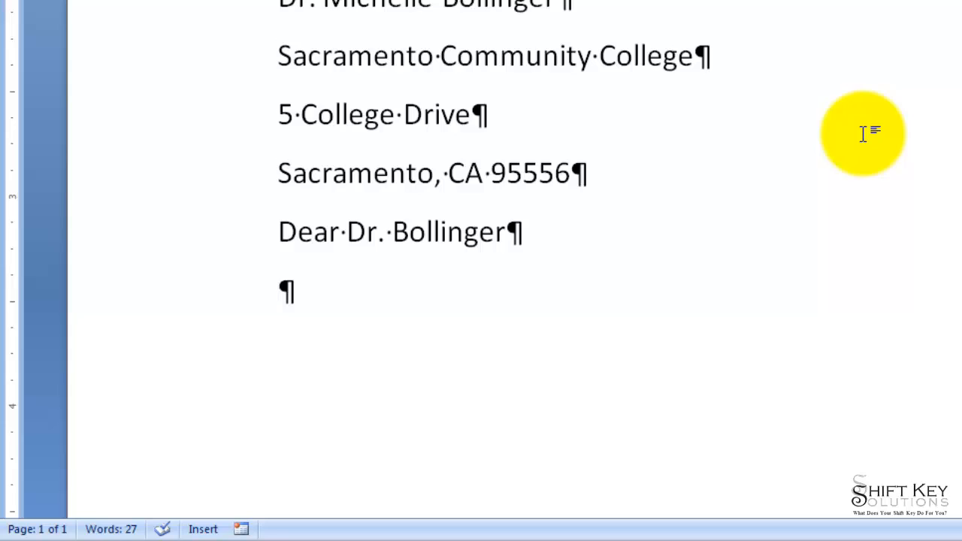
pyautogui.write('Subject: New Logo for Library')
pyautogui.press('Return')
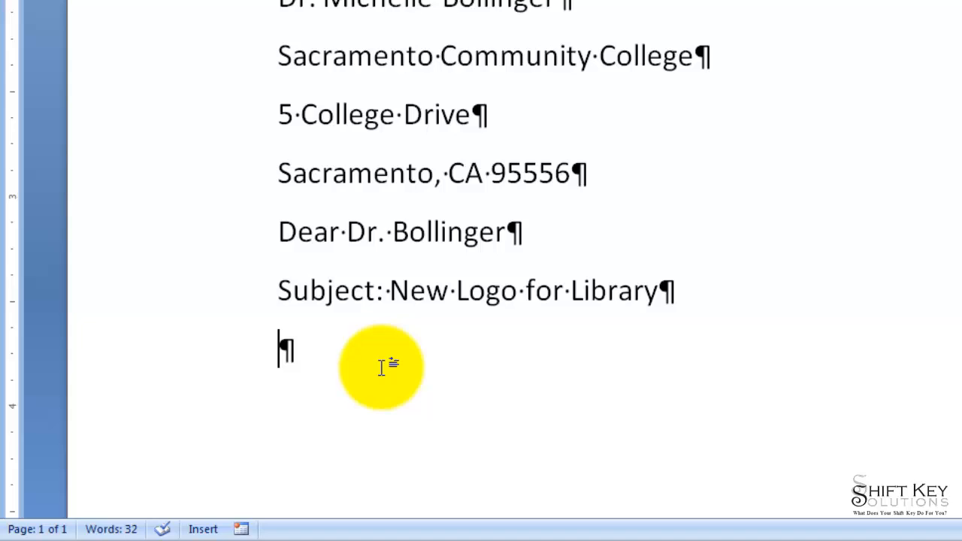
# Step: Write two body paragraphs: thanks for offering graphic design students' services, and a request to update the logo with a contact phone number
pyautogui.write('Thank')
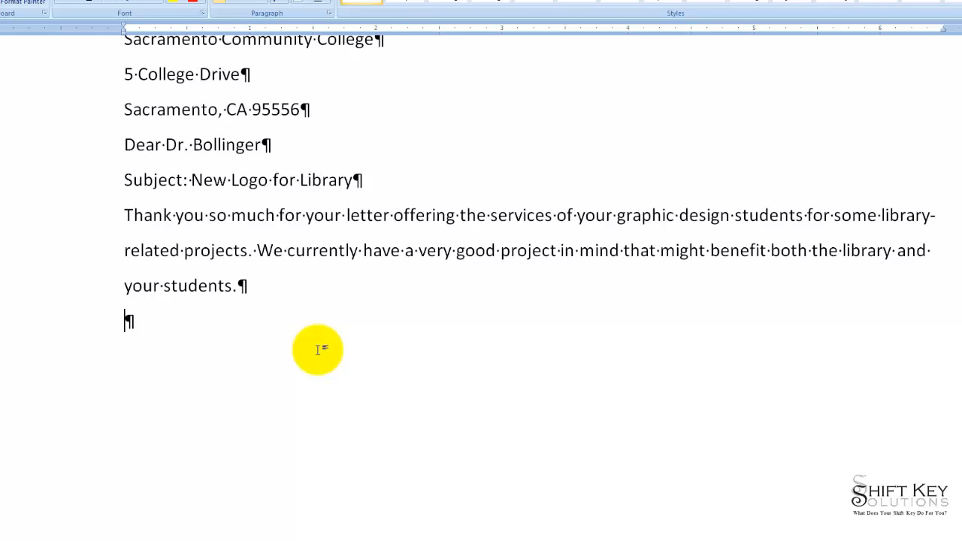
pyautogui.write('we want')
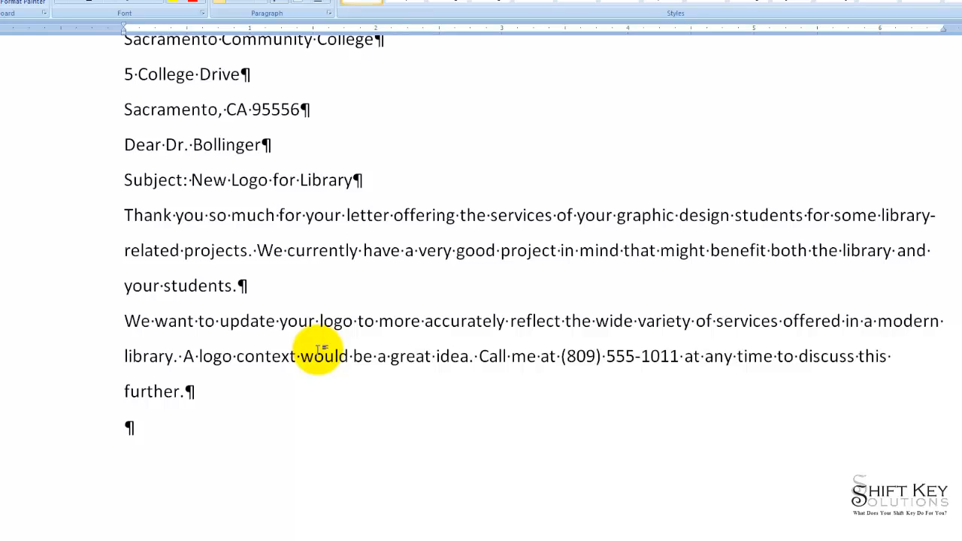
# Step: Close the letter with "Sincerely,", leave blank space for a signature, and add the sender's full name with the title Director
pyautogui.write('Sincerely,')
pyautogui.press('Return')
pyautogui.press('Return')
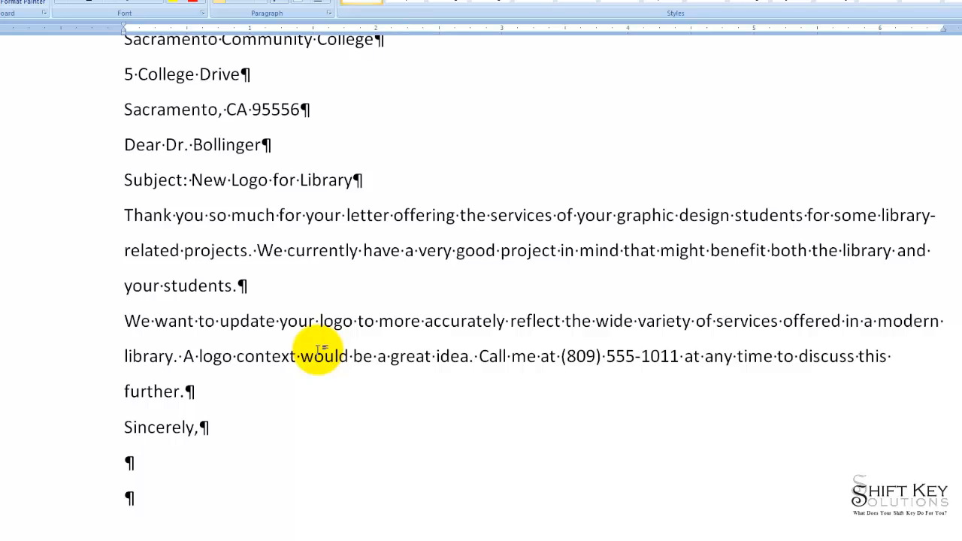
pyautogui.write('Eric Ripley, Director')
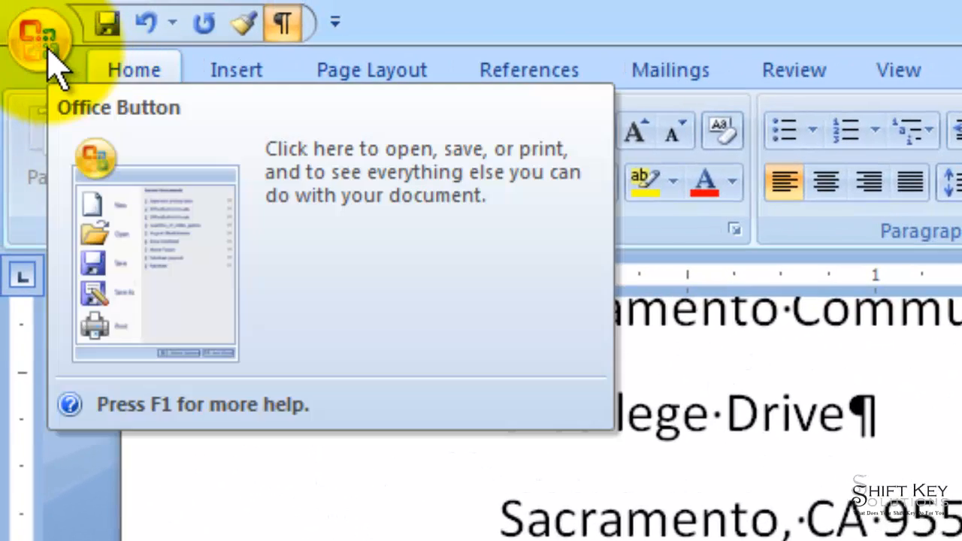
# Step: Save the letter as a Word Document (.docx) in the Student Files folder, named with the sender's full name followed by "Library"
pyautogui.click(48, 48)
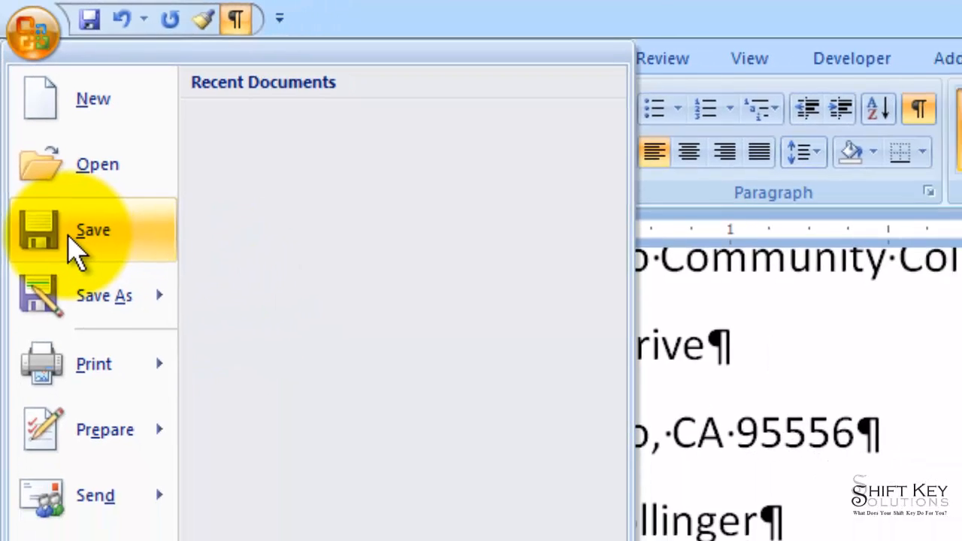
pyautogui.click(78, 241)
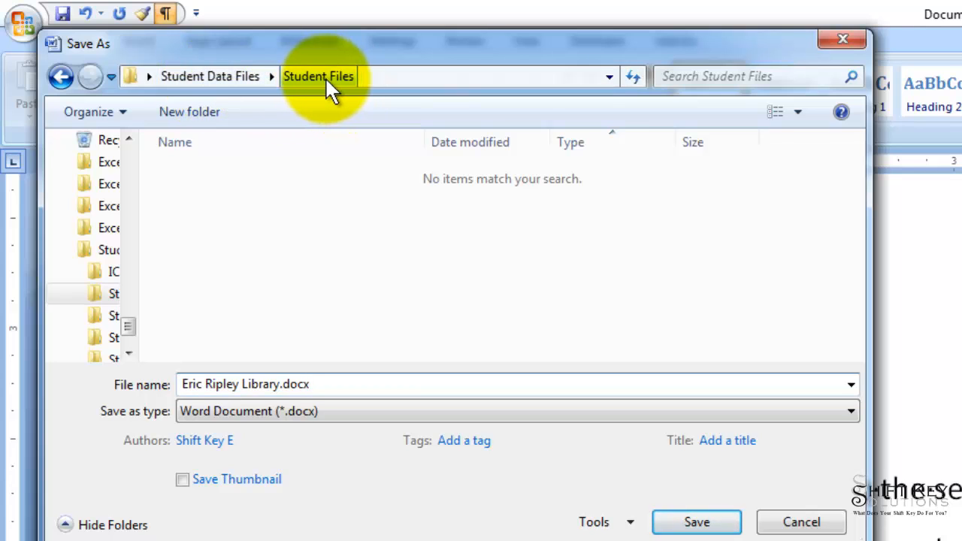
pyautogui.click(339, 384)
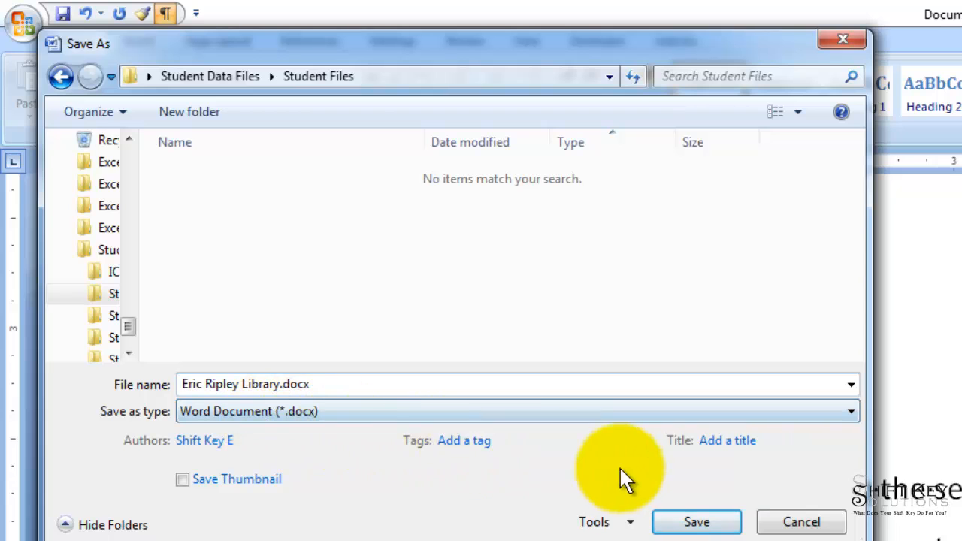
pyautogui.click(697, 524)
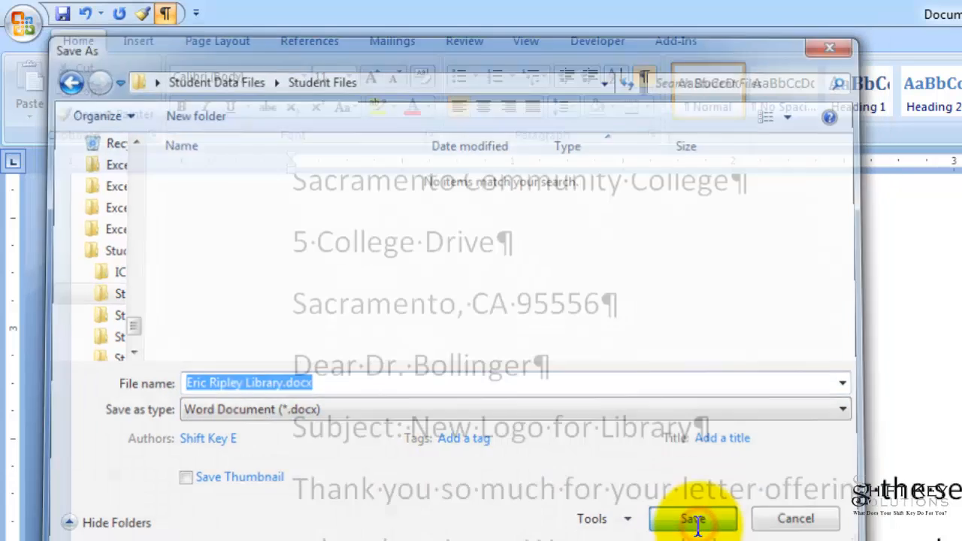